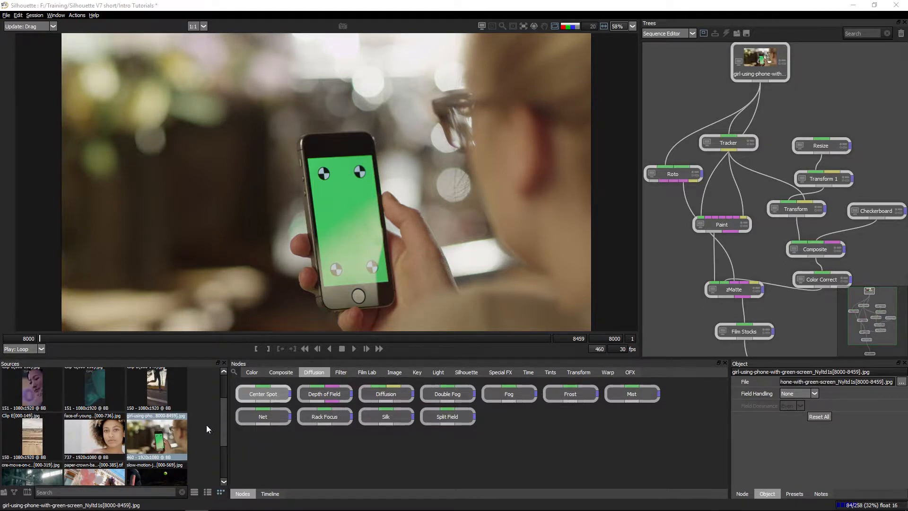
Create a sequence from the girl-using-phone-with-green-screen source clip and scrub through it
scroll(110, 386, up, 1)
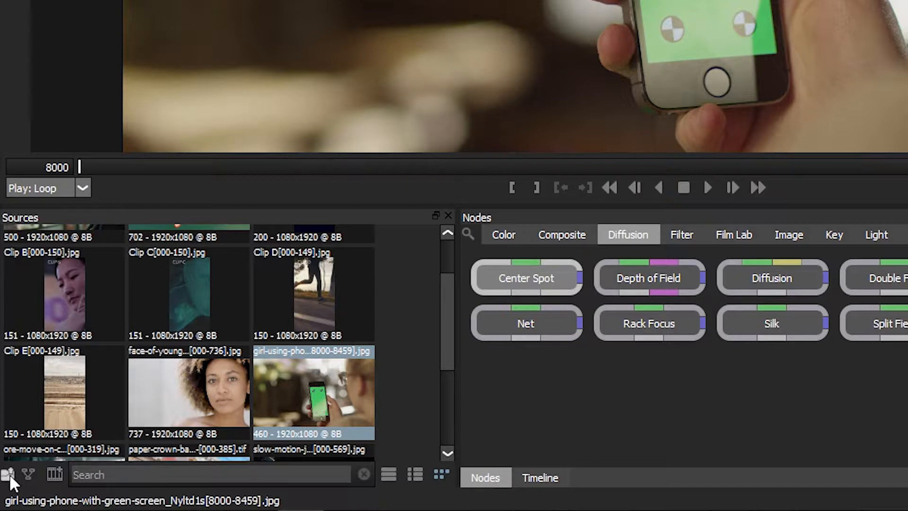
click(54, 474)
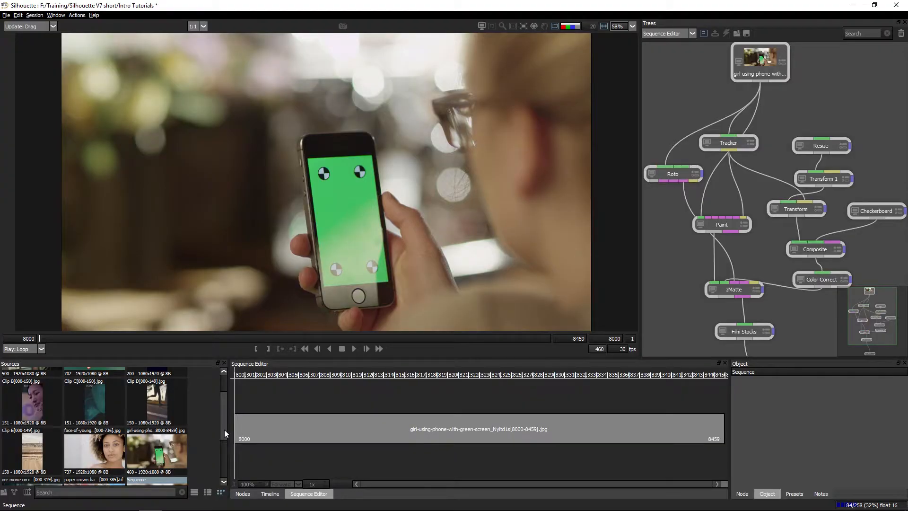
scroll(224, 429, down, 1)
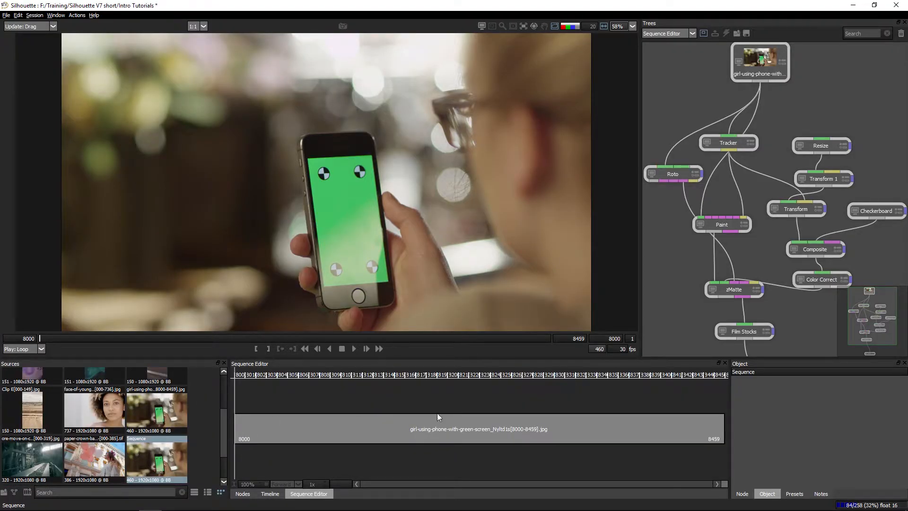
drag(261, 376, 432, 378)
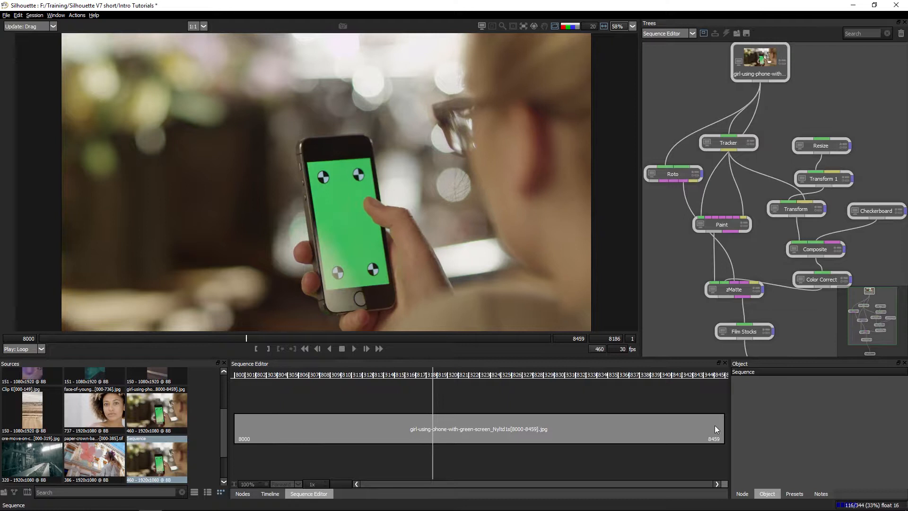
Trim the green-screen phone clip in the sequence to frames 8012–8051 and play back the result
drag(675, 425, 350, 430)
drag(288, 374, 344, 373)
key(Home)
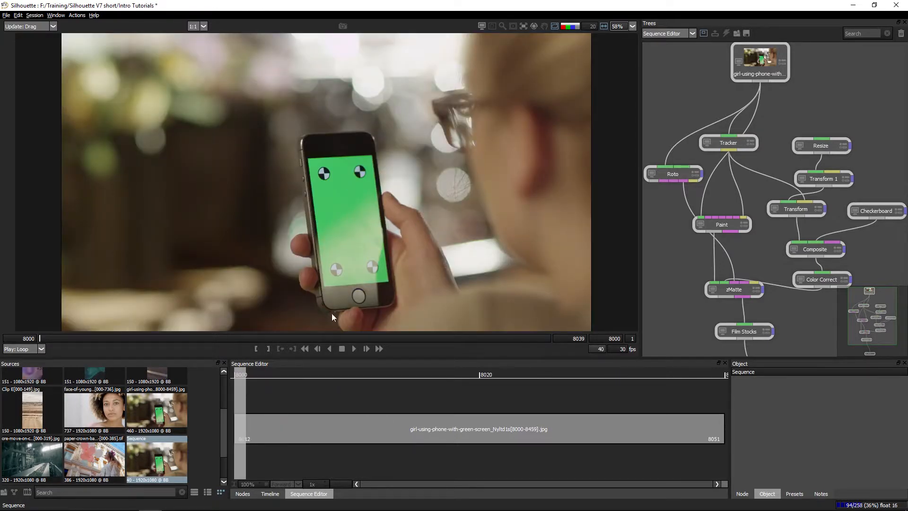
click(352, 351)
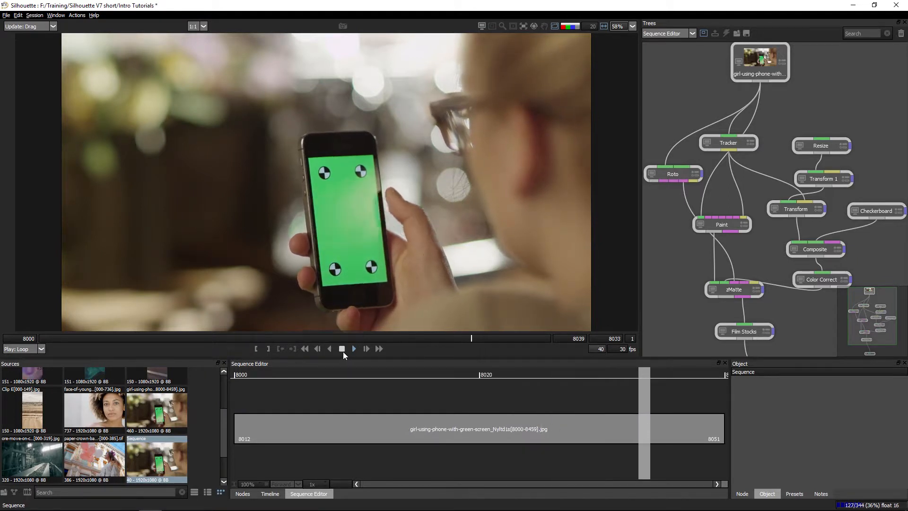
click(342, 350)
Insert the face-of-young-pretty-woman clip before the phone clip in the sequence and trim it to frames 167–224
drag(86, 417, 248, 430)
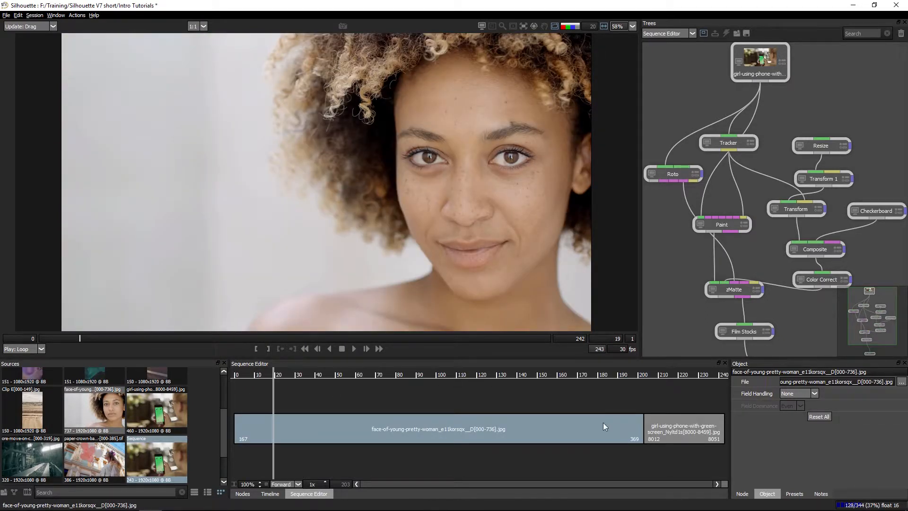
drag(641, 427, 350, 403)
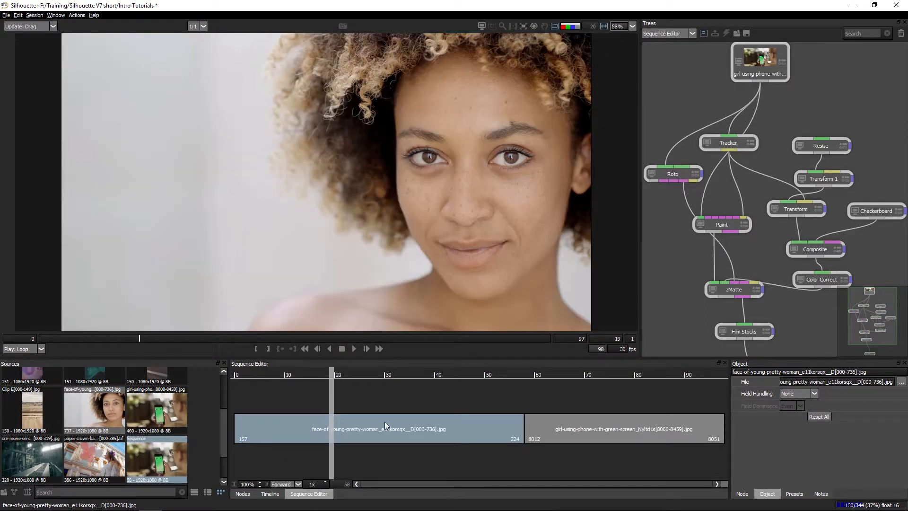
drag(491, 377, 452, 376)
Create a new sequence from source Clips A through E and scrub through its first clip
scroll(169, 402, up, 2)
click(169, 384)
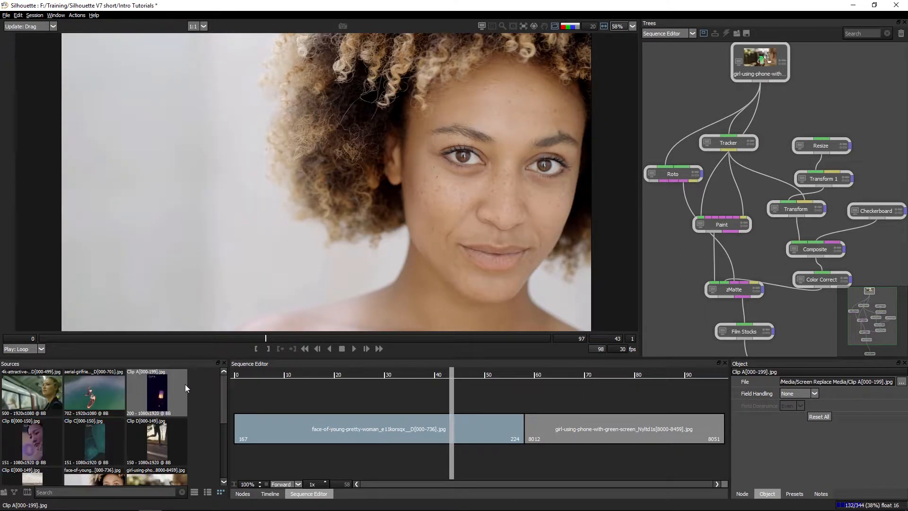
drag(222, 385, 222, 411)
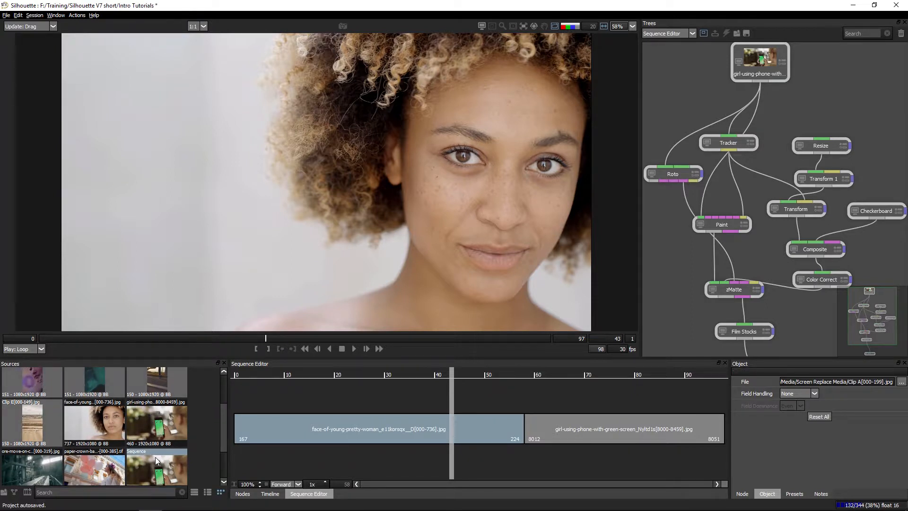
drag(222, 424, 224, 396)
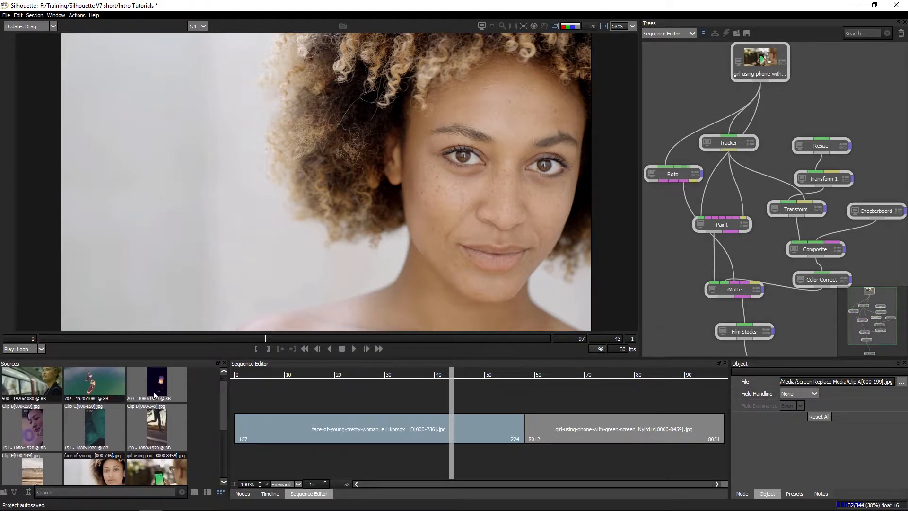
scroll(223, 410, down, 1)
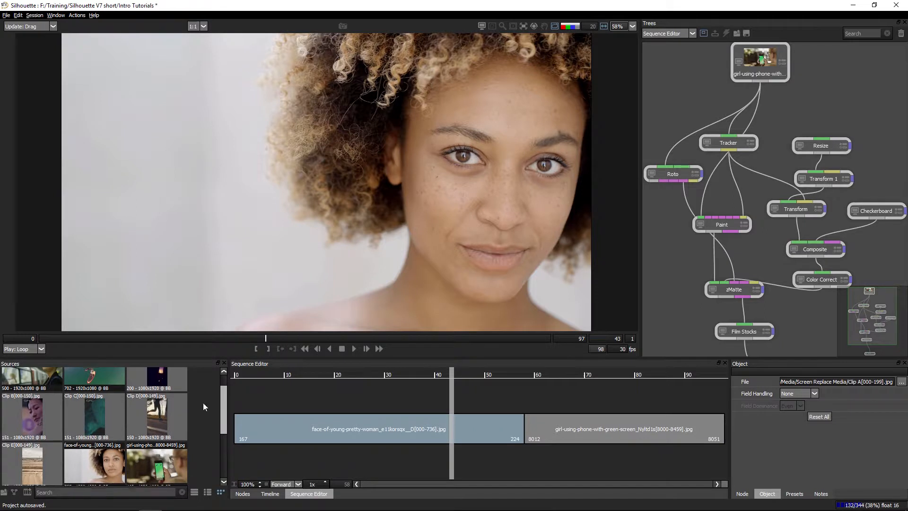
click(28, 492)
drag(258, 376, 283, 407)
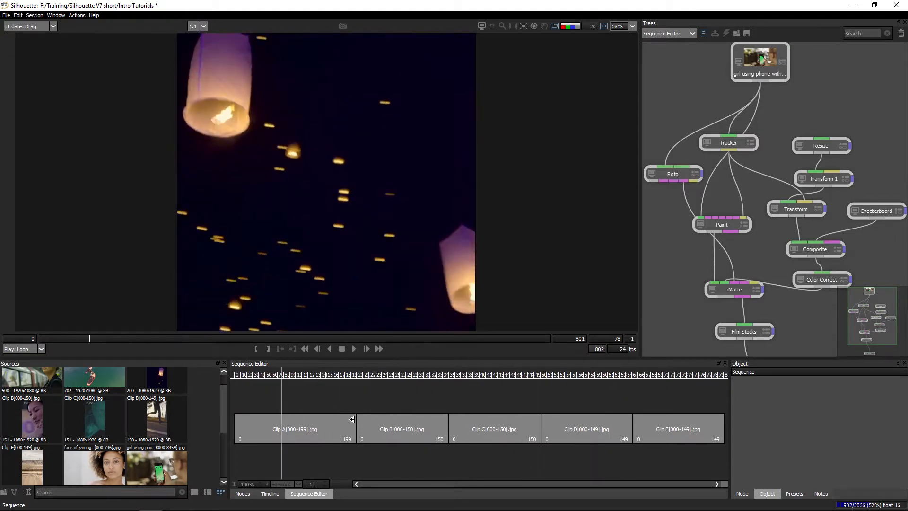
Reduce the sequence to Clip A trimmed to frames 0–49 followed by Clip B trimmed to frames 0–32
drag(350, 429, 261, 428)
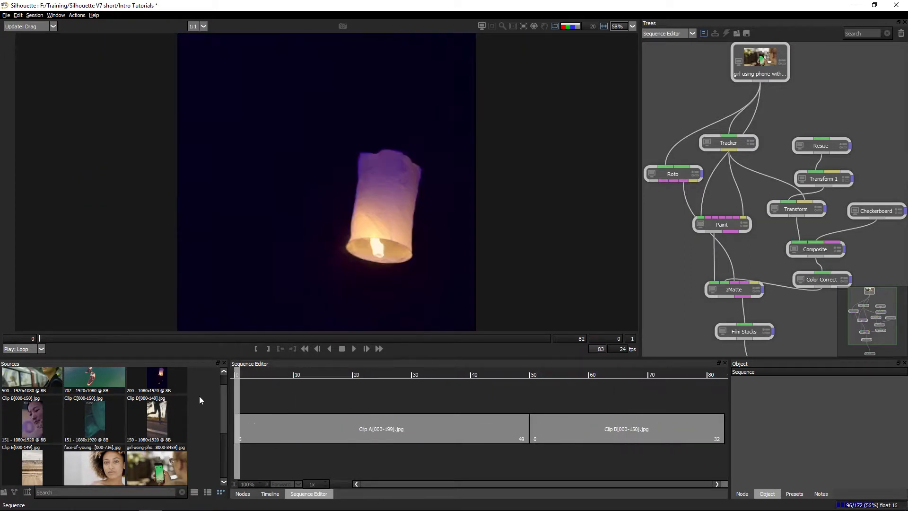
drag(252, 392, 561, 382)
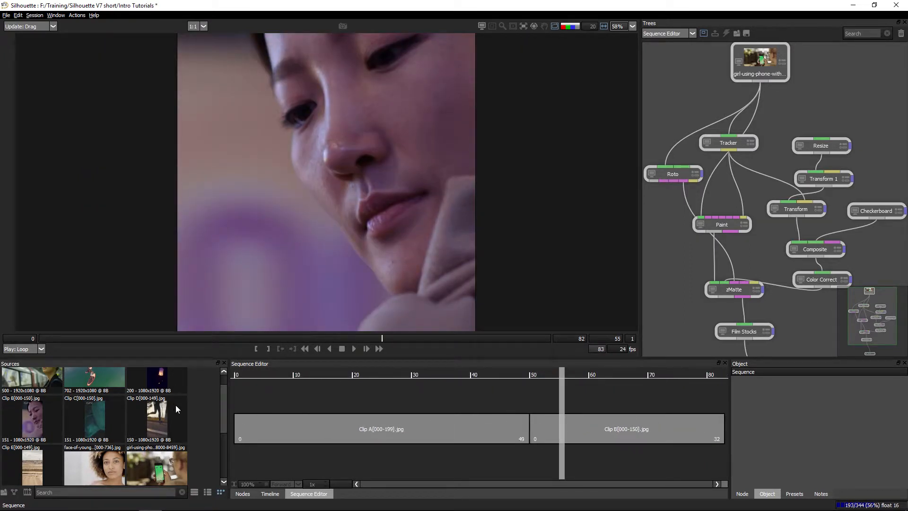
Open source Clip C and set its work range to frames 54–113
click(124, 417)
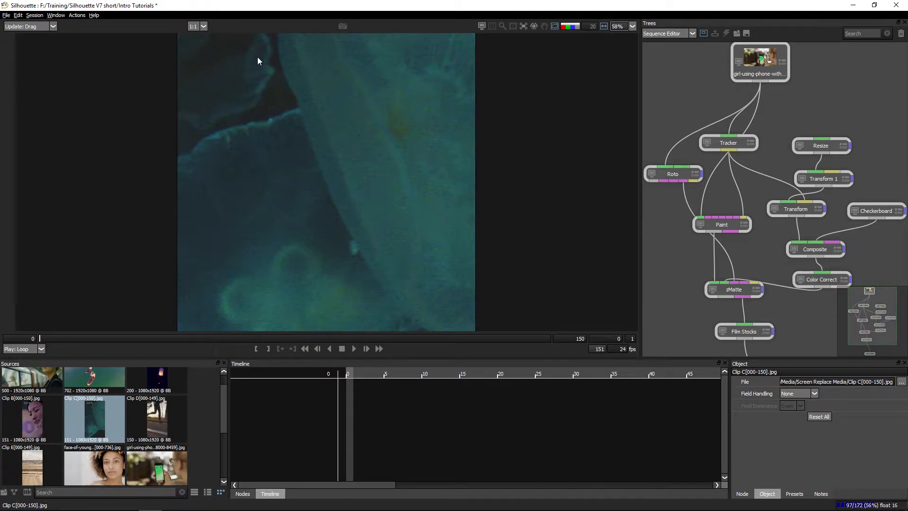
drag(52, 338, 213, 340)
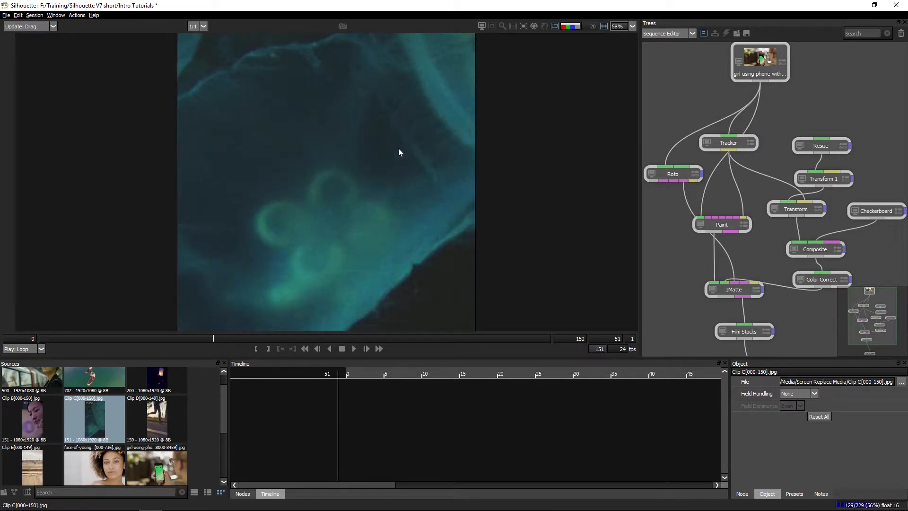
click(256, 348)
drag(236, 335, 440, 337)
click(262, 349)
key([)
key(])
drag(333, 336, 224, 341)
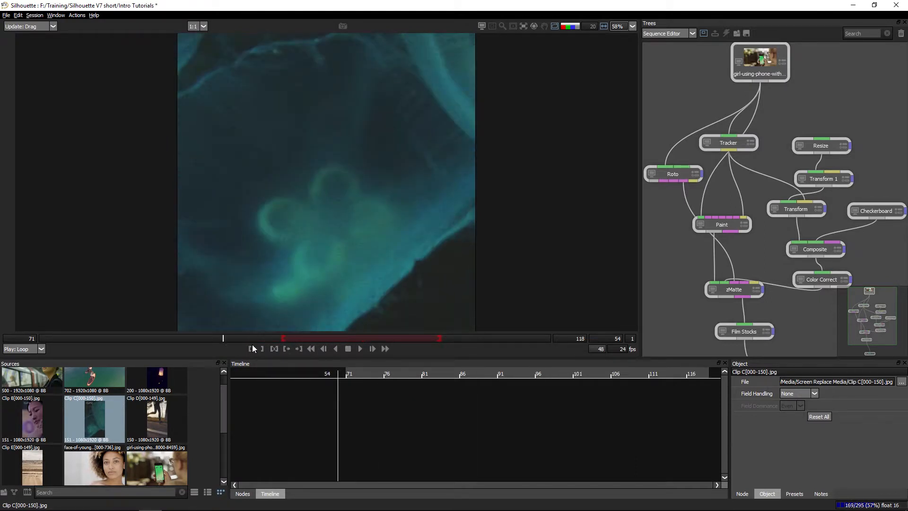
click(253, 349)
drag(278, 337, 424, 335)
key(])
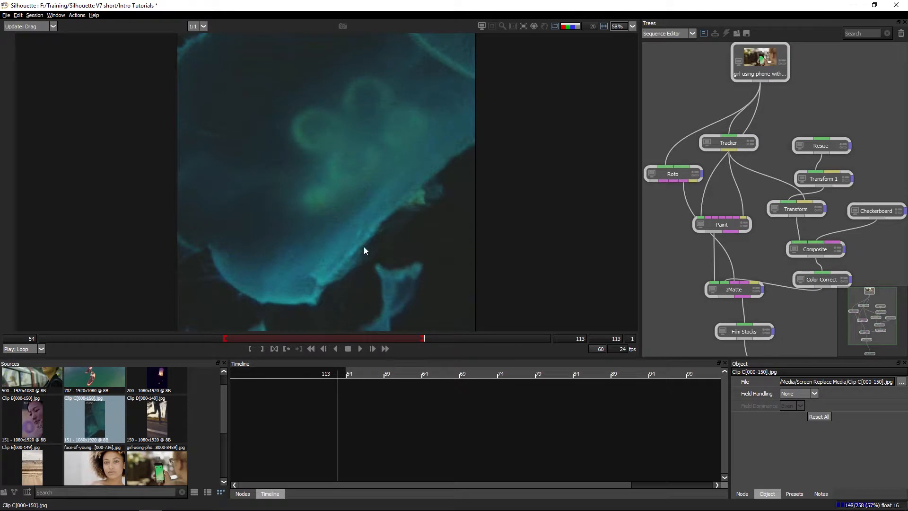
Open the Clip A and B sequence, append the ranged Clip C to its end, and scrub through it
scroll(121, 456, down, 5)
double_click(46, 465)
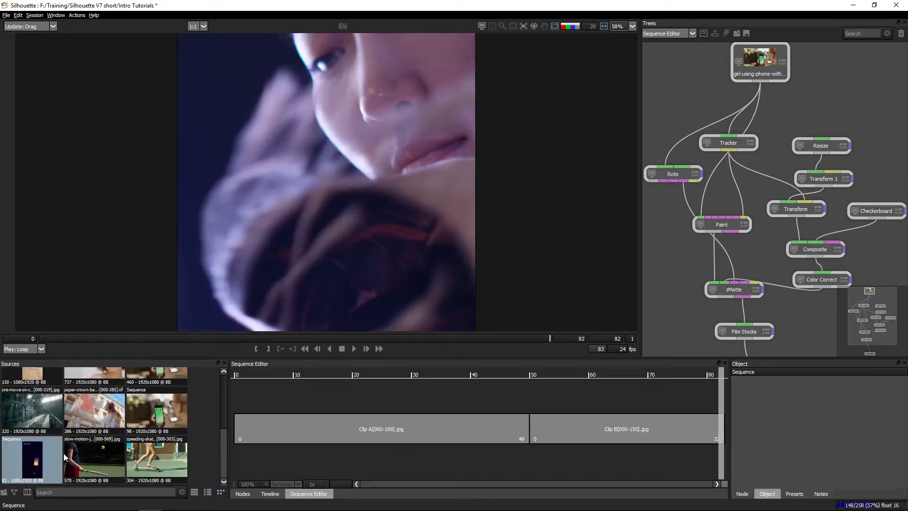
scroll(224, 438, down, 5)
drag(98, 438, 709, 421)
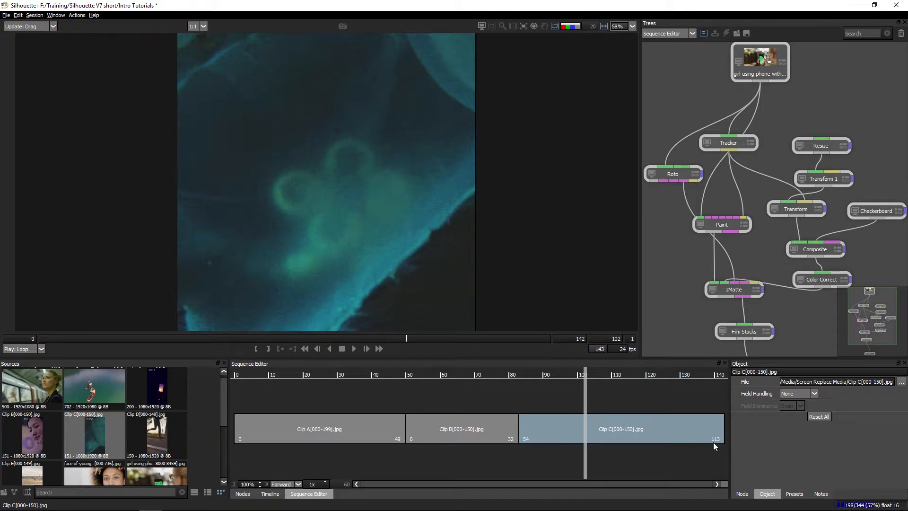
drag(611, 384, 321, 381)
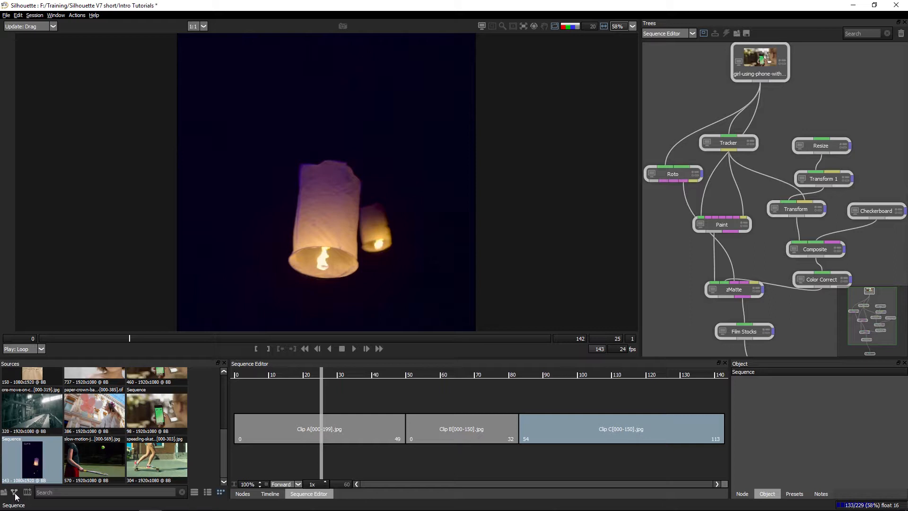
Add the Clip A–C sequence to the node tree feeding the Resize node and review the Film Stocks output
drag(36, 466, 815, 126)
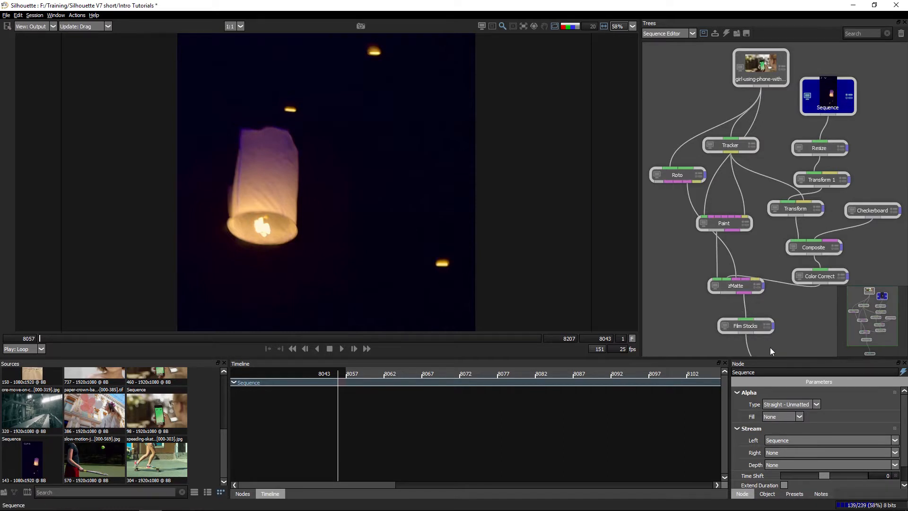
click(759, 328)
drag(156, 338, 61, 337)
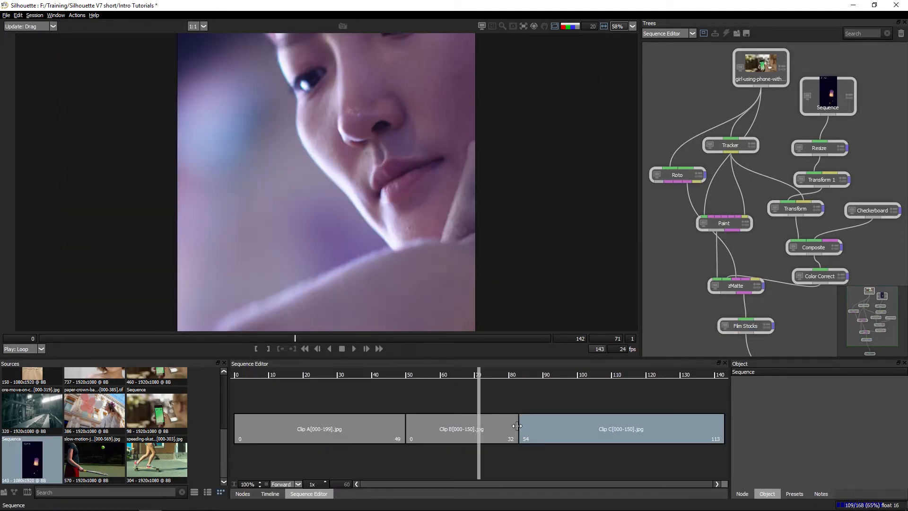
Trim Clip B in the sequence to frames 0–14 and check the update in the Film Stocks output
drag(513, 426, 459, 427)
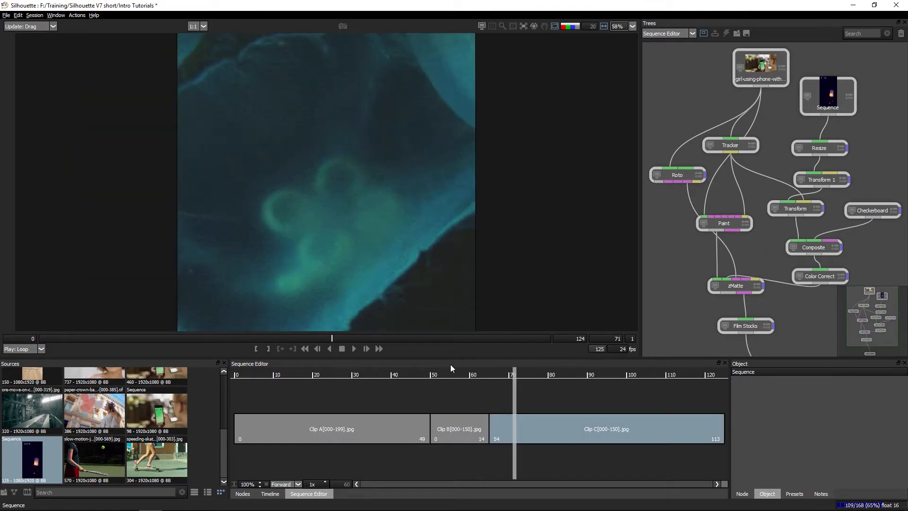
mouse_move(440, 380)
mouse_down()
mouse_move(503, 376)
mouse_move(455, 376)
mouse_up()
click(762, 328)
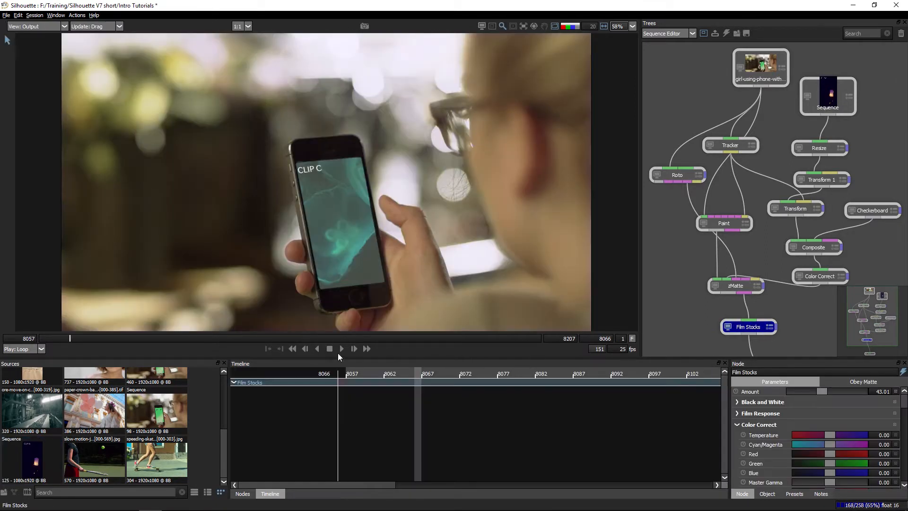
drag(289, 376, 407, 374)
Reopen the sequence, trim Clip B to frames 0–10, and view the Film Stocks output at frame 8066
click(47, 460)
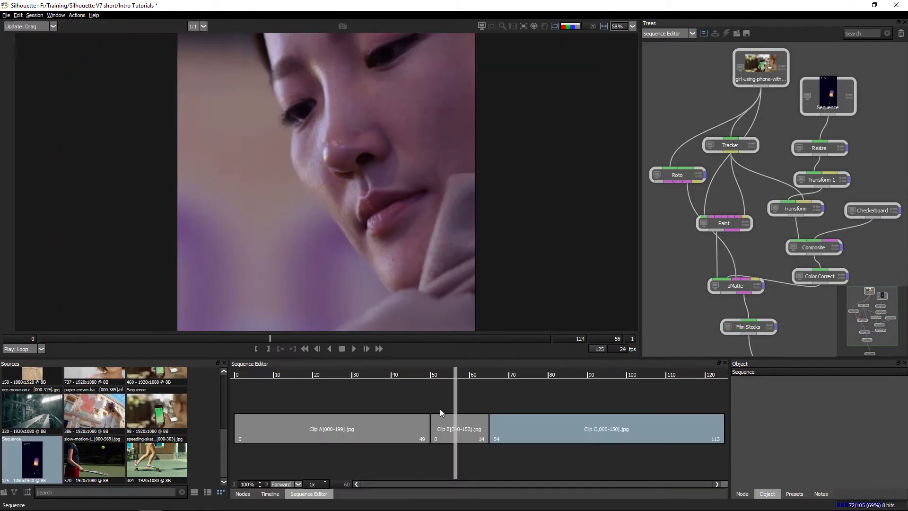
drag(487, 426, 469, 429)
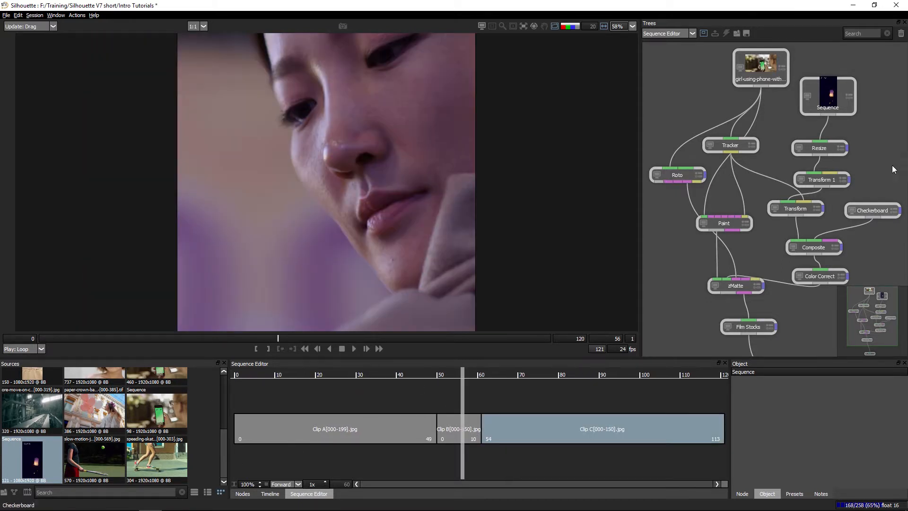
click(747, 326)
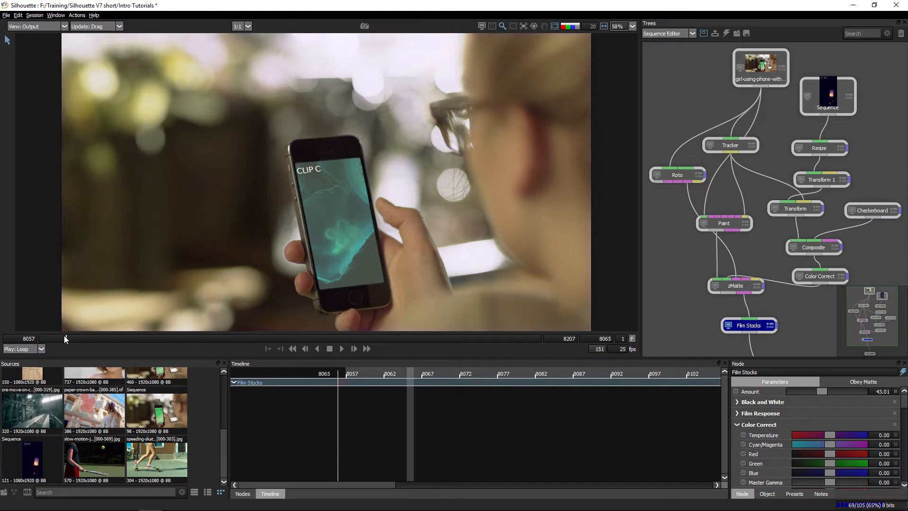
click(70, 338)
Reopen the sequence of Clips A, B, C and E and scrub to frame 81 within Clip C
scroll(225, 415, up, 2)
scroll(225, 416, down, 3)
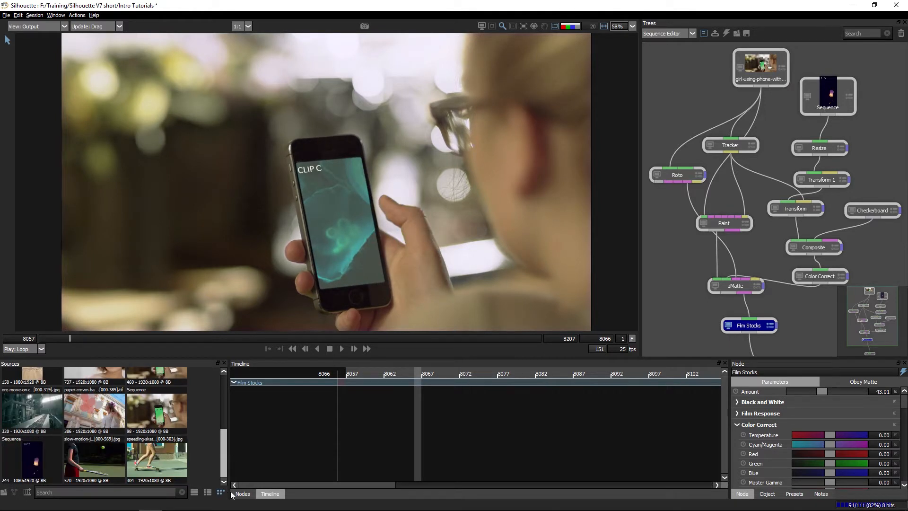
double_click(34, 460)
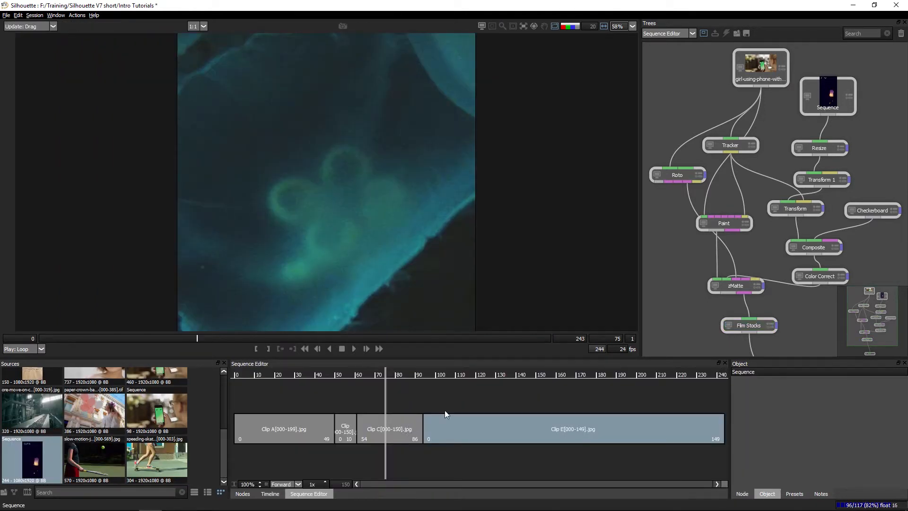
click(365, 376)
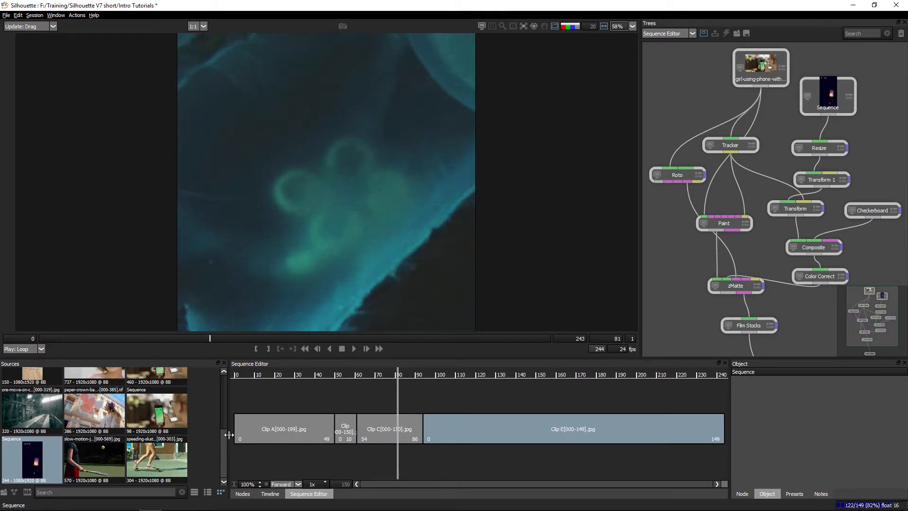
Open source Clip D and set its work range to frames 39–71
scroll(223, 423, up, 2)
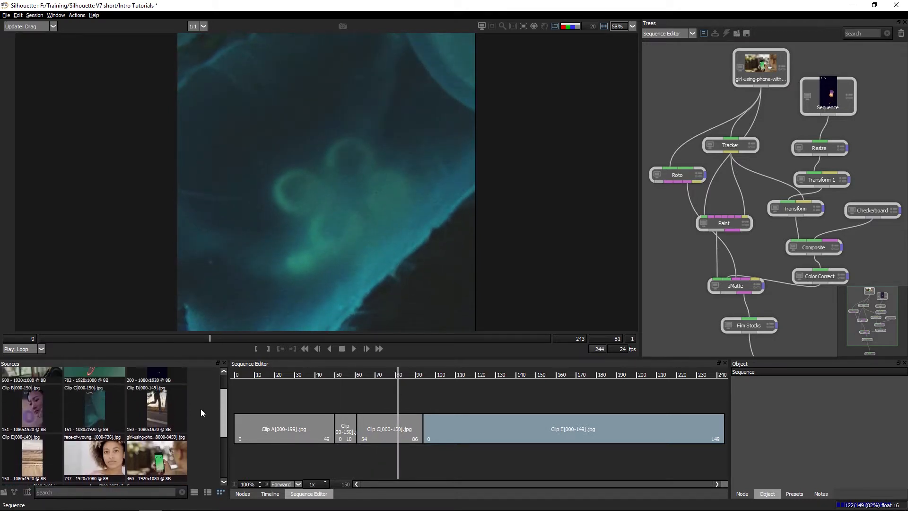
double_click(174, 414)
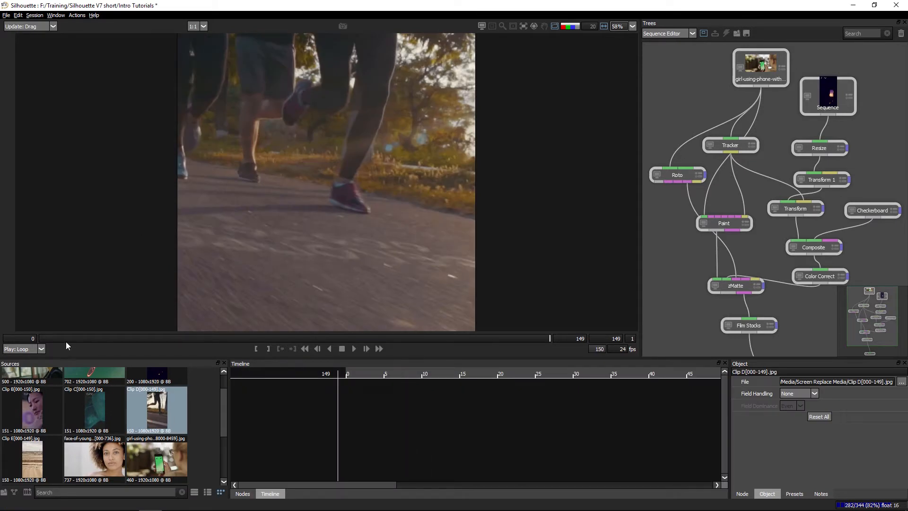
key(space)
drag(225, 347, 282, 336)
key(i)
click(262, 349)
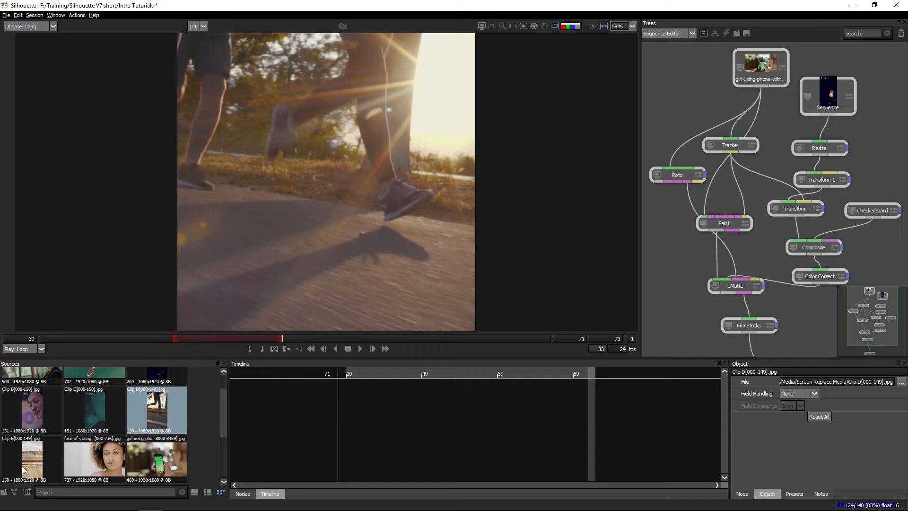
Reopen the sequence of Clips A, B, C and E, replace Clip C with source Clip D, and scrub across the new segment
scroll(225, 421, down, 3)
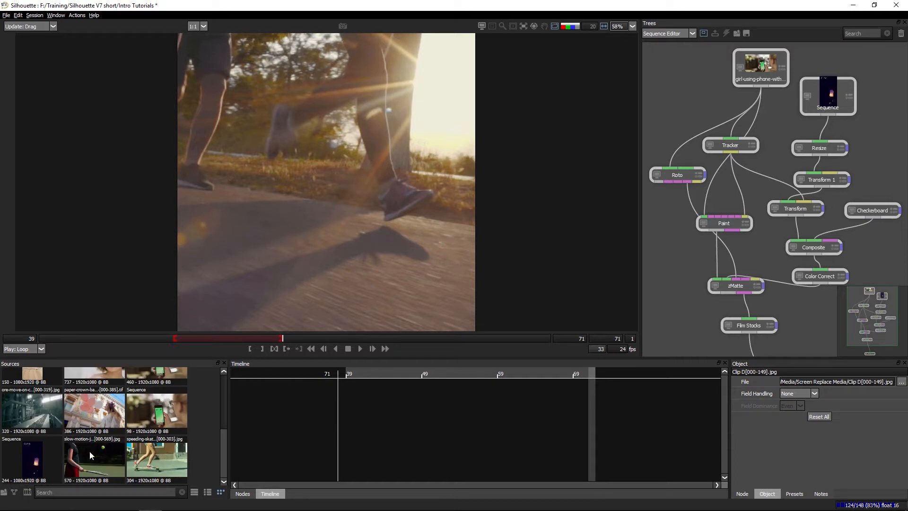
double_click(34, 453)
drag(223, 456, 224, 407)
drag(165, 377, 198, 411)
drag(157, 434, 388, 427)
drag(372, 376, 351, 378)
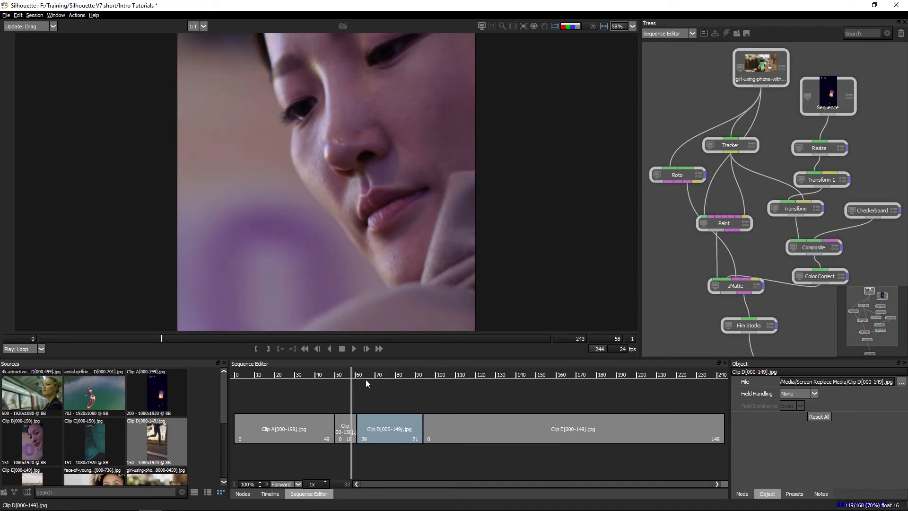
click(384, 383)
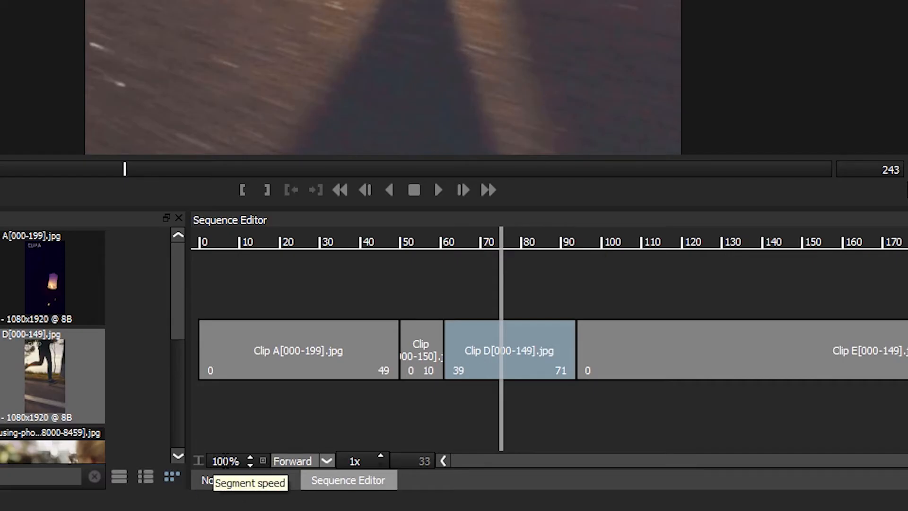
Set the Clip D segment's direction to Reverse and check its playback in the sequence
click(326, 461)
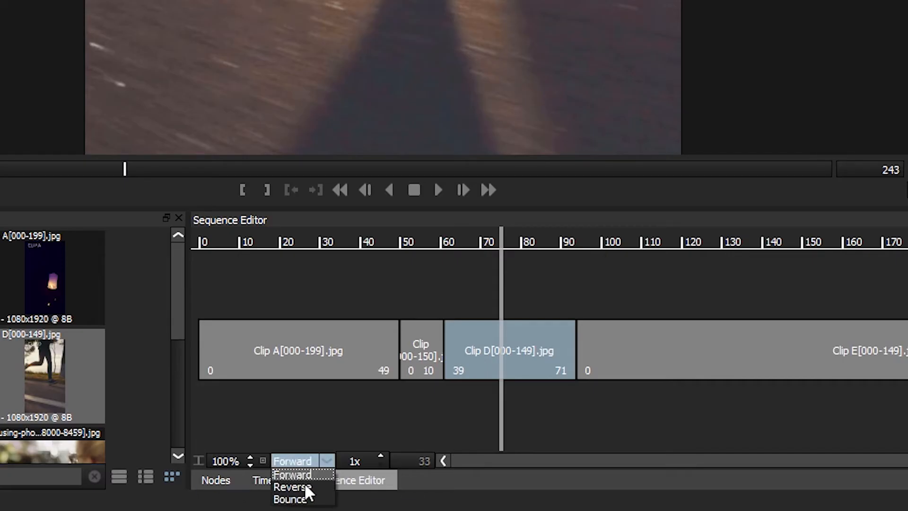
click(298, 487)
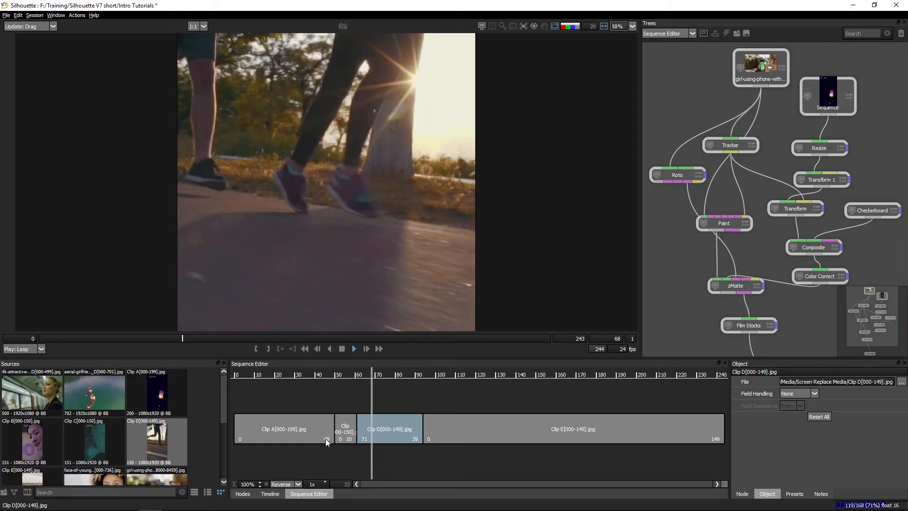
key(space)
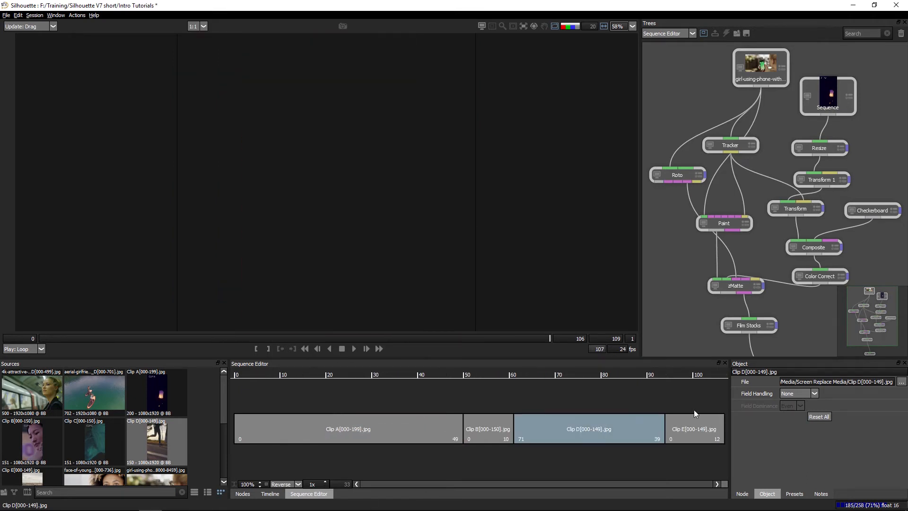
Repeat the Clip E segment (frames 0–12) 3x with Bounce direction, and play the sequence from frame 89
click(696, 434)
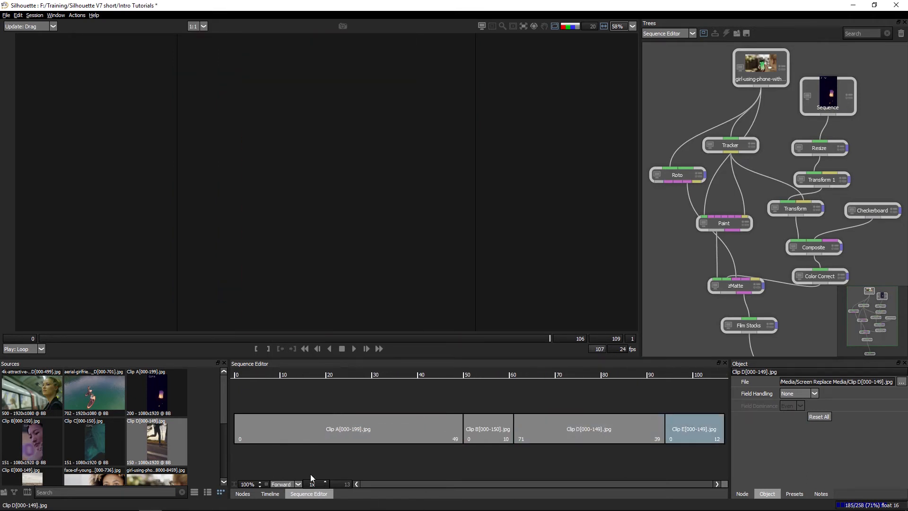
click(325, 482)
click(325, 482)
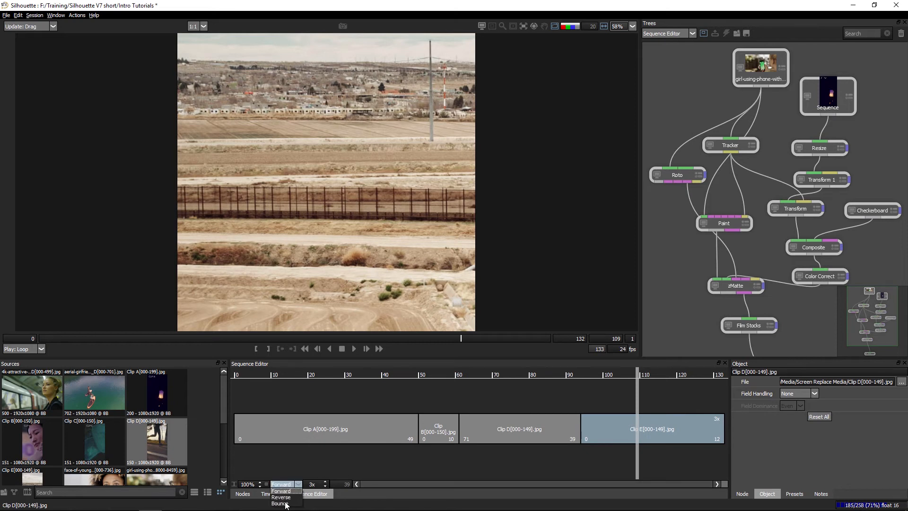
click(282, 503)
drag(519, 373, 492, 375)
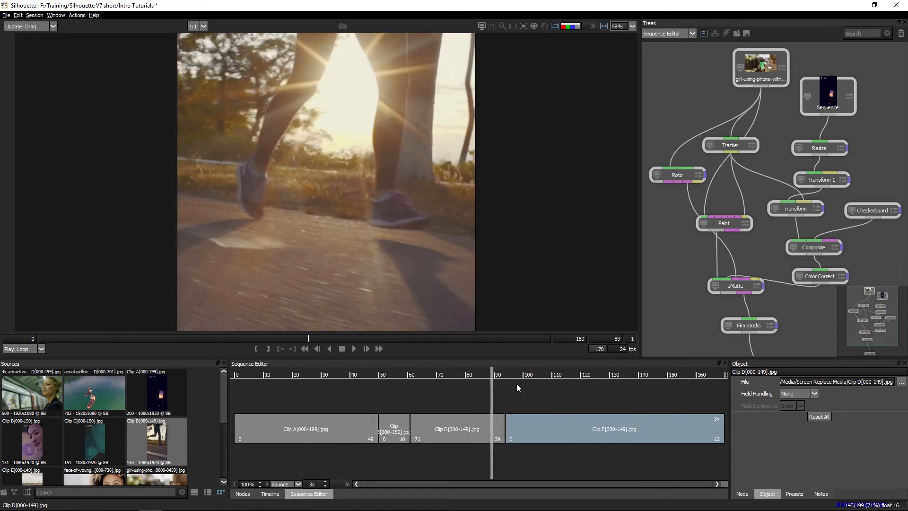
key(space)
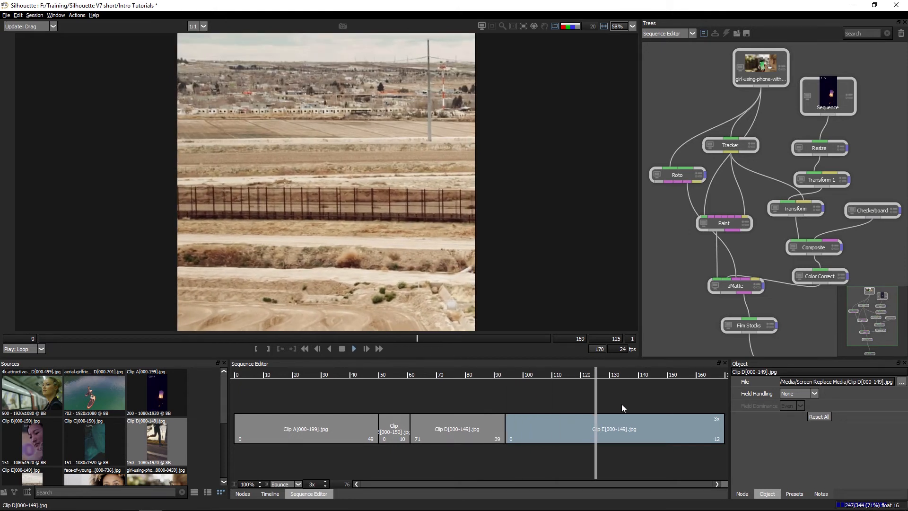